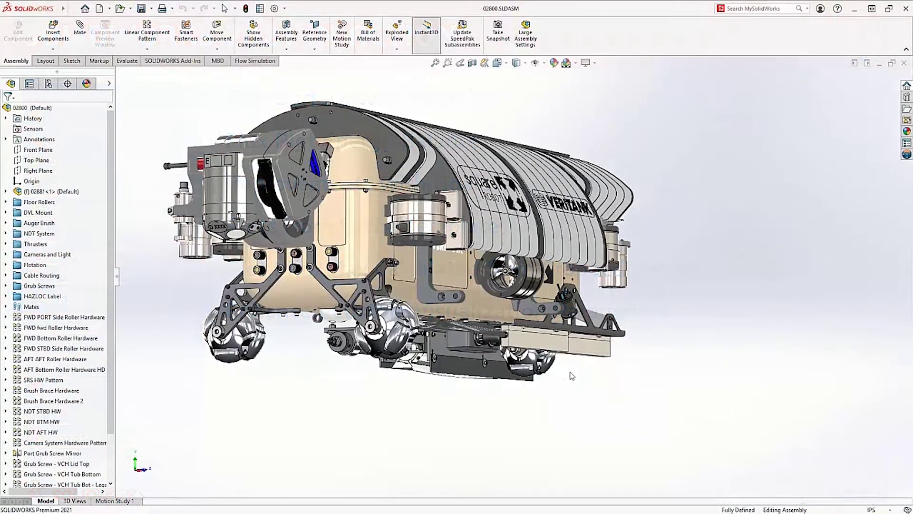
# Step: Zoom in on the robot assembly and select the 70mm Thruster part
pyautogui.scroll(-5, 571, 400)
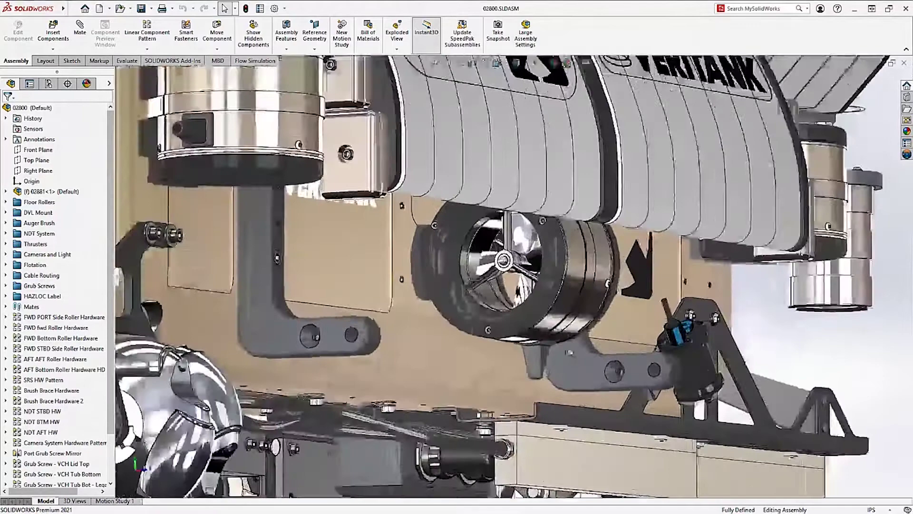
pyautogui.scroll(-3, 570, 351)
pyautogui.click(571, 352)
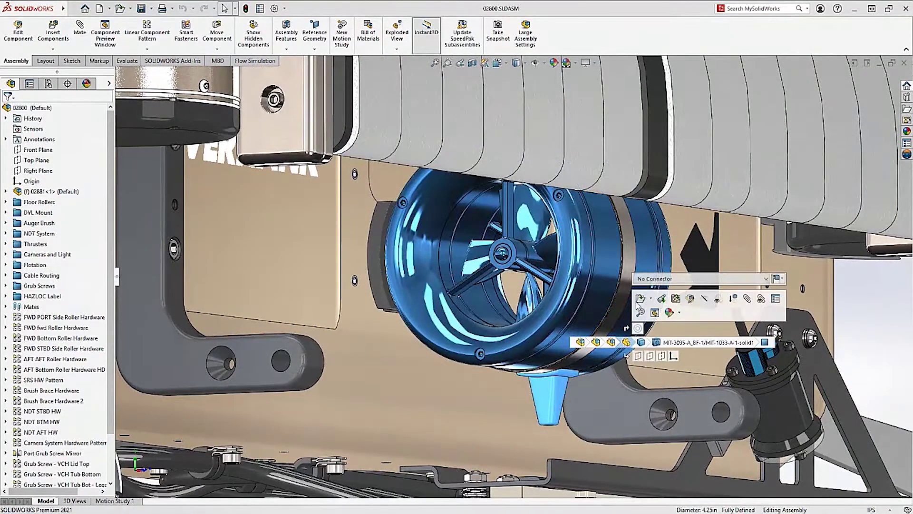
pyautogui.click(640, 298)
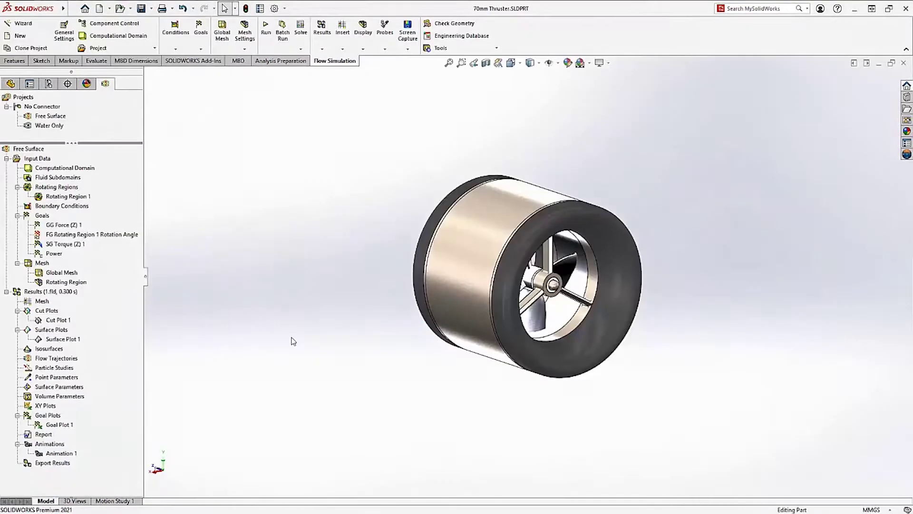
pyautogui.doubleClick(78, 197)
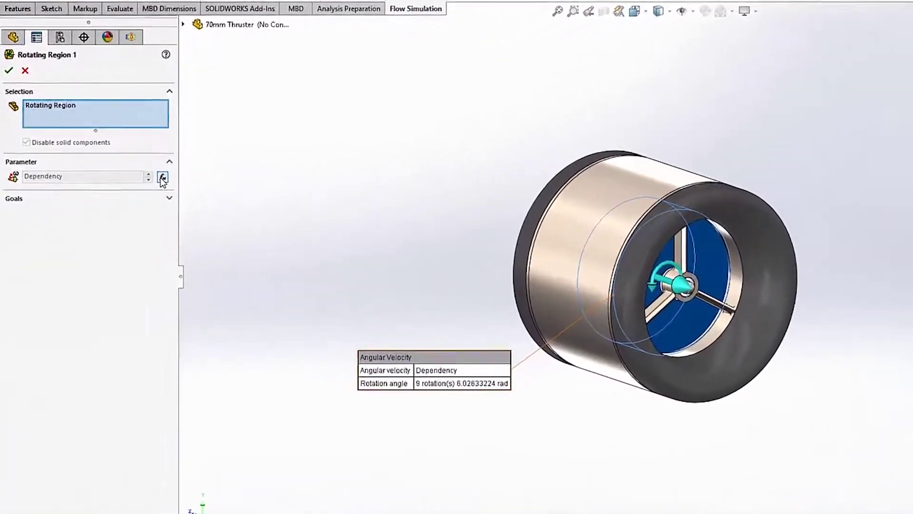
pyautogui.click(151, 184)
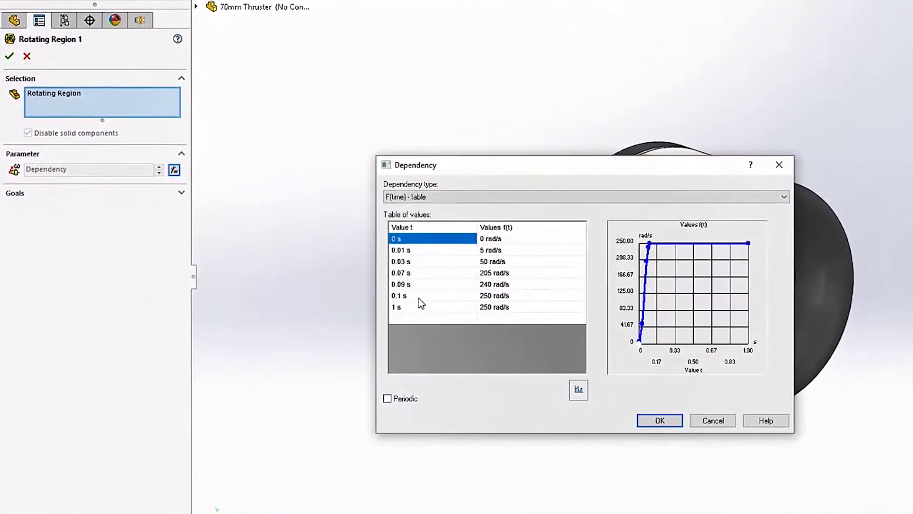
pyautogui.click(660, 420)
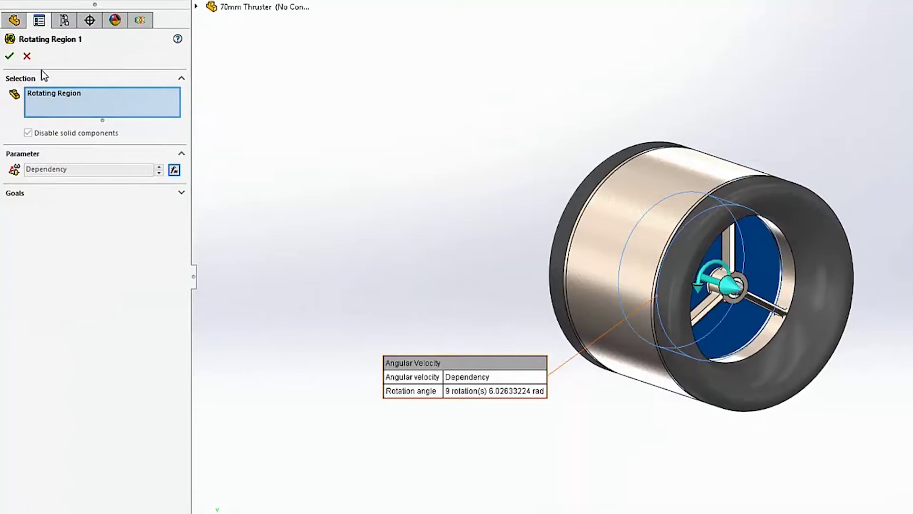
pyautogui.click(9, 56)
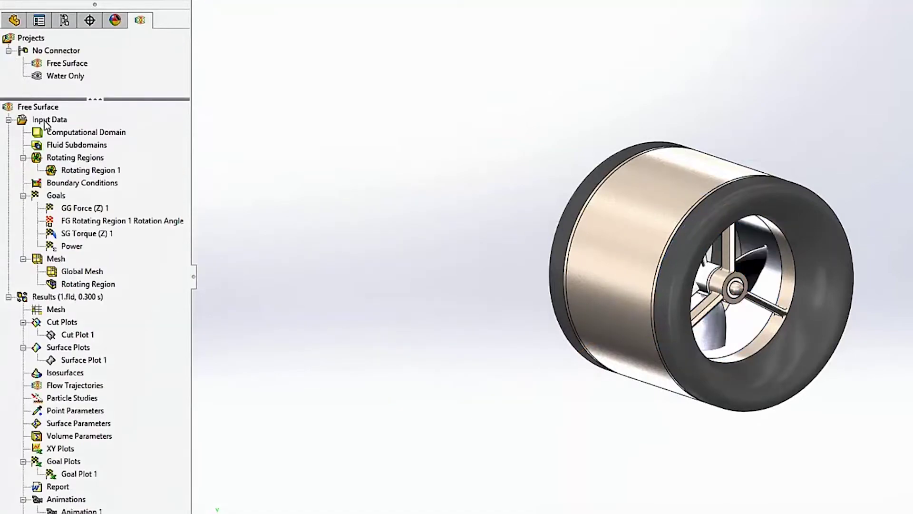
pyautogui.rightClick(44, 120)
pyautogui.click(58, 130)
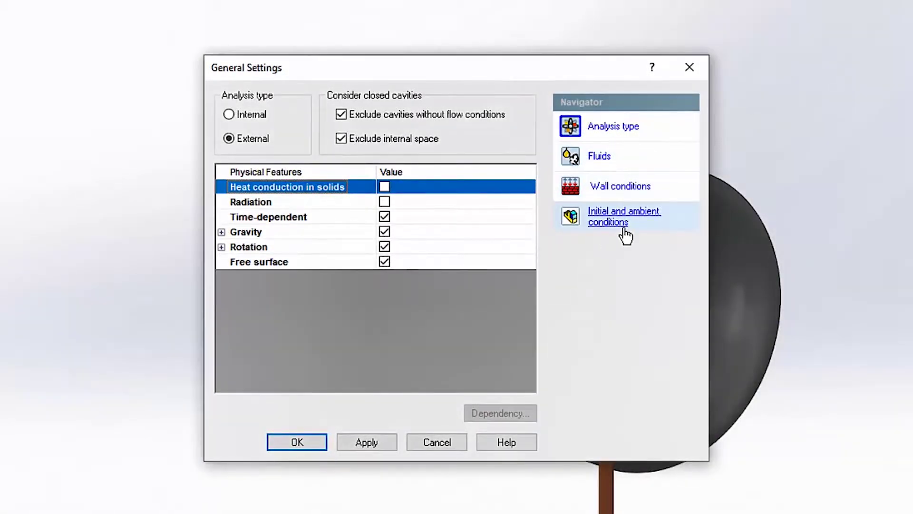
pyautogui.click(624, 233)
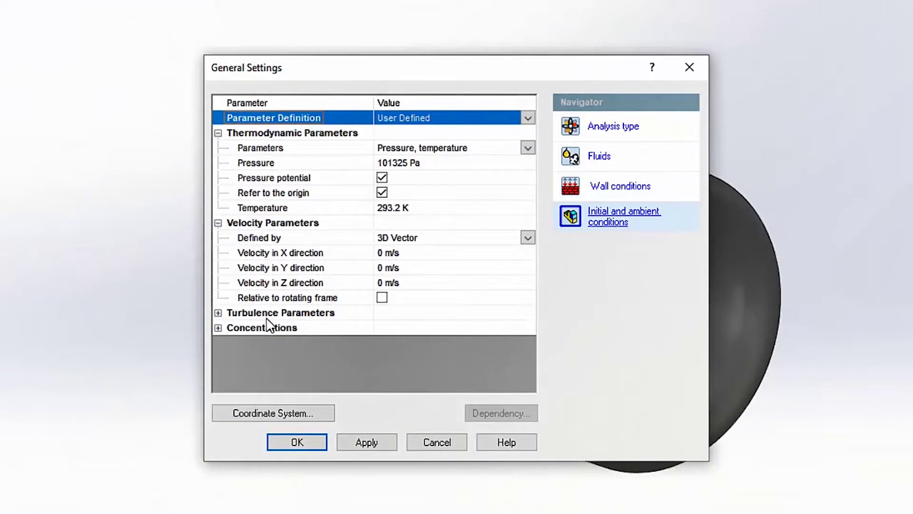
pyautogui.click(218, 328)
pyautogui.click(404, 344)
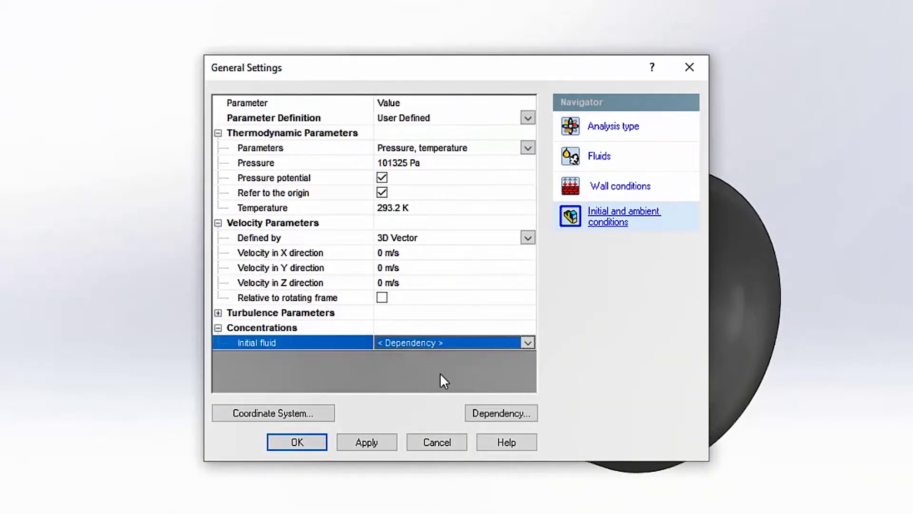
pyautogui.click(485, 412)
pyautogui.click(302, 147)
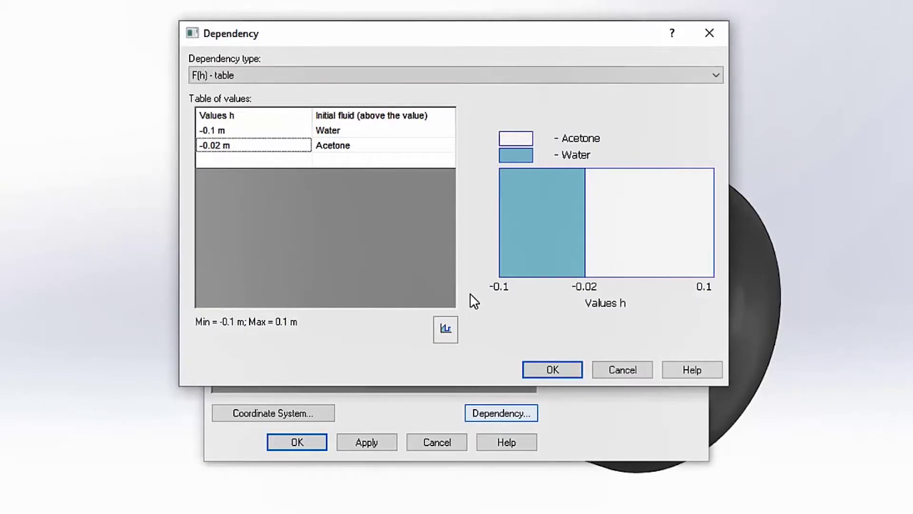
pyautogui.click(551, 370)
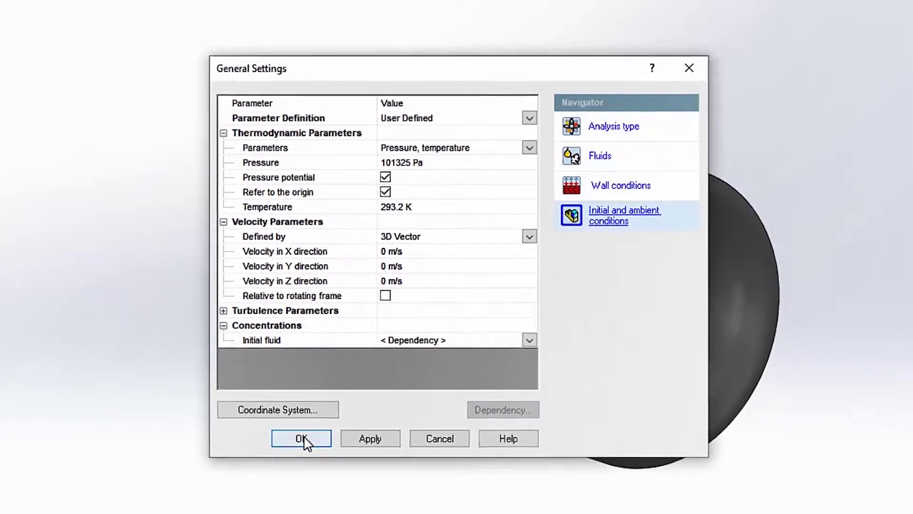
pyautogui.click(304, 438)
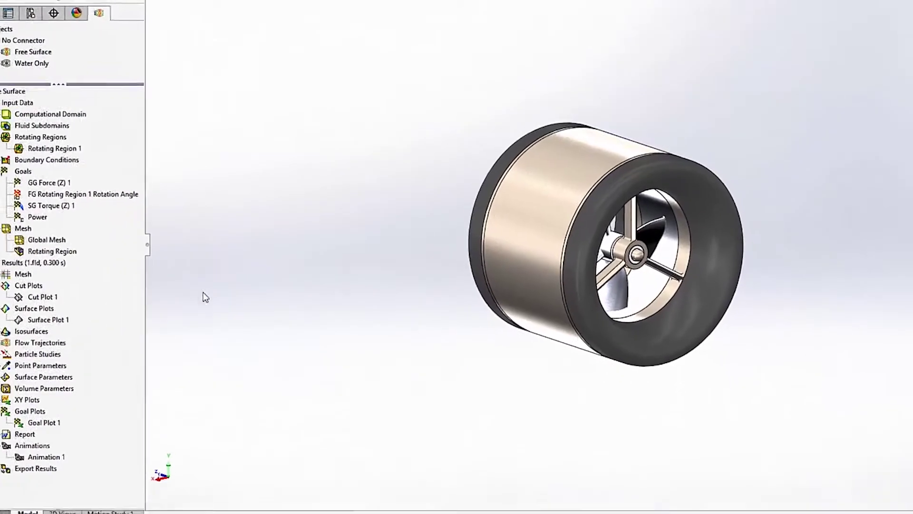
# Step: Enable Transient Explorer, show Cut Plot 1, and play the results from 0 to 0.300 s
pyautogui.rightClick(4, 276)
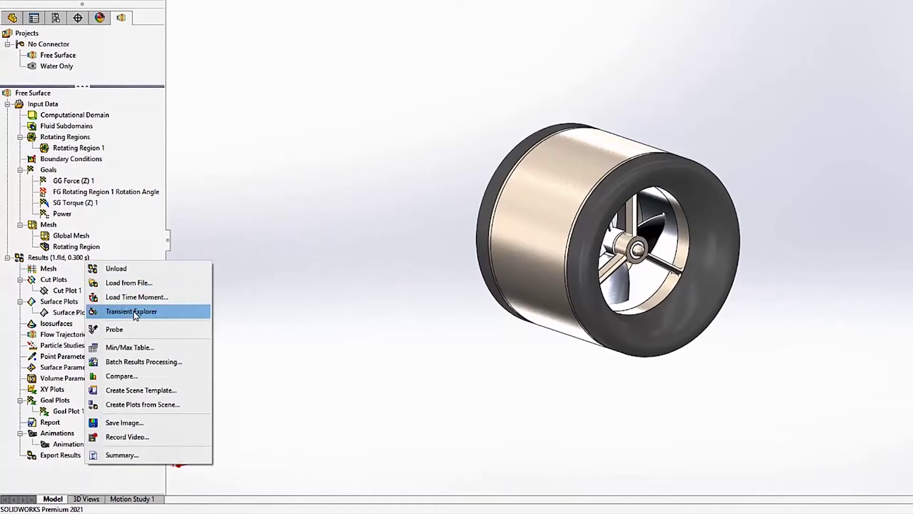
pyautogui.click(135, 312)
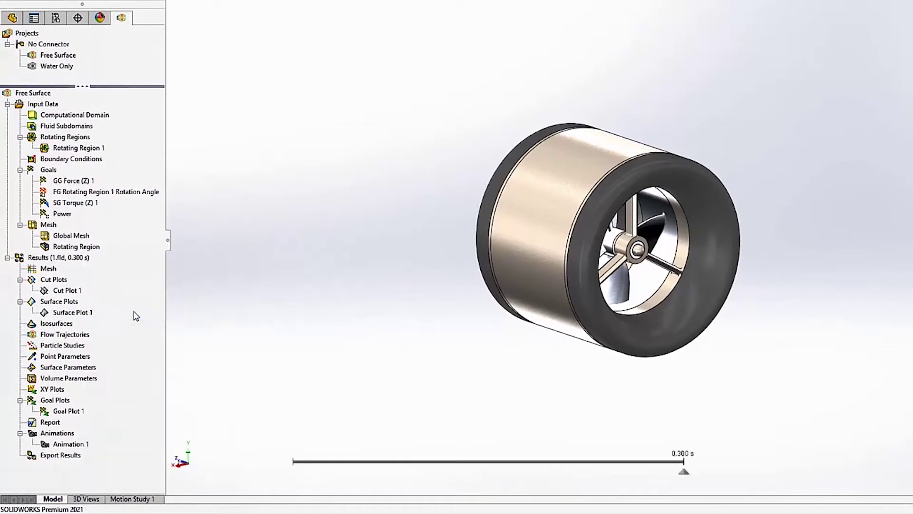
pyautogui.rightClick(80, 280)
pyautogui.click(115, 309)
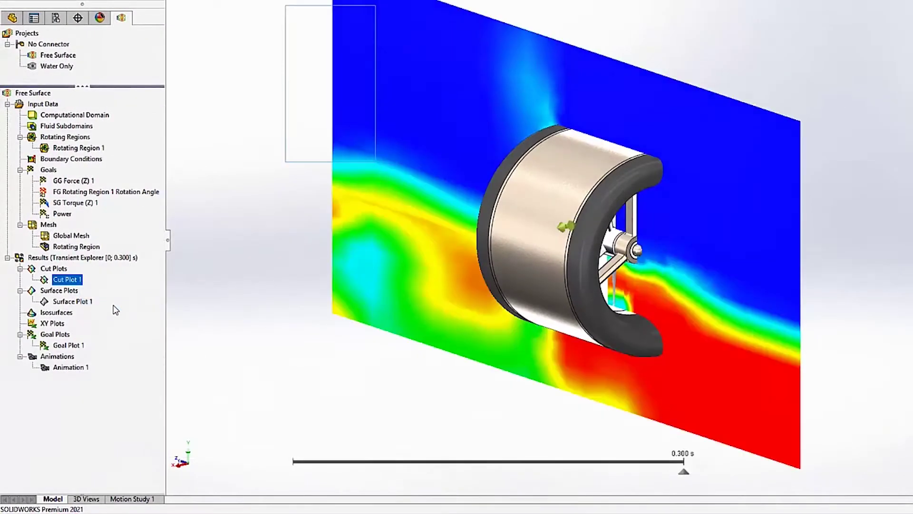
pyautogui.click(280, 460)
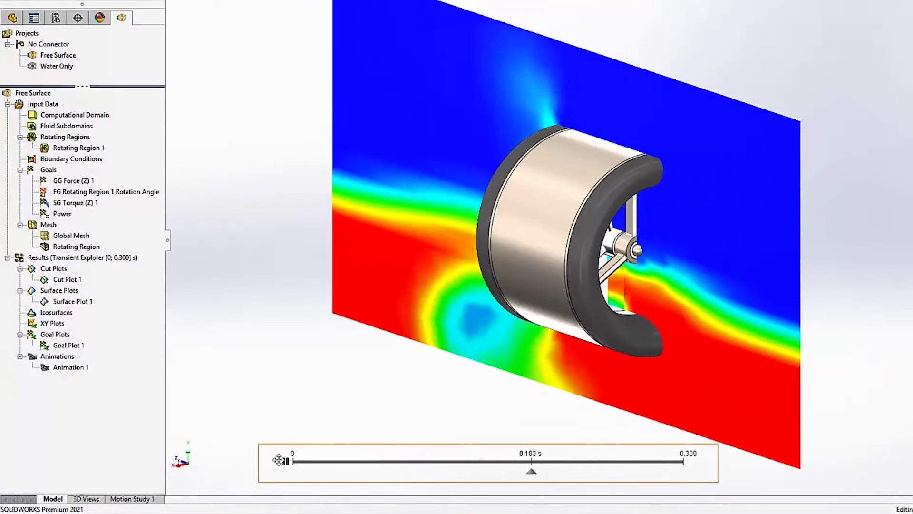
pyautogui.rightClick(79, 350)
pyautogui.click(86, 357)
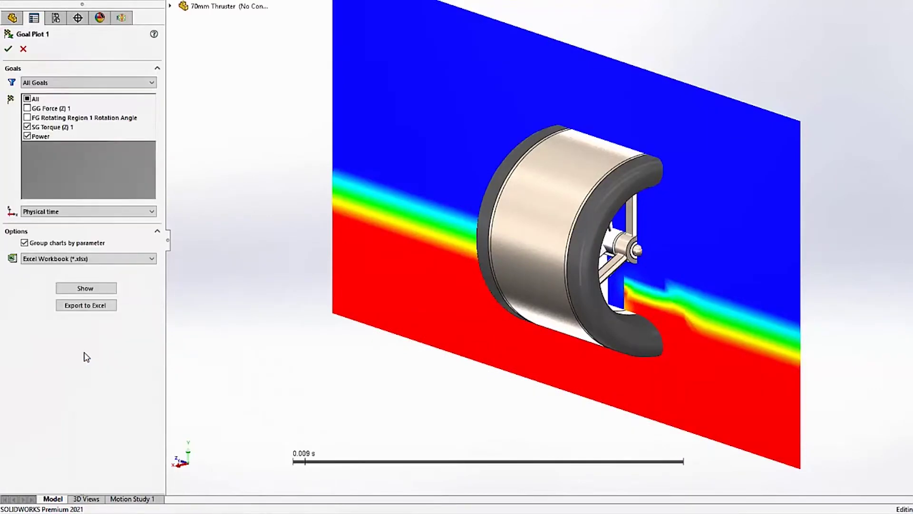
pyautogui.click(84, 291)
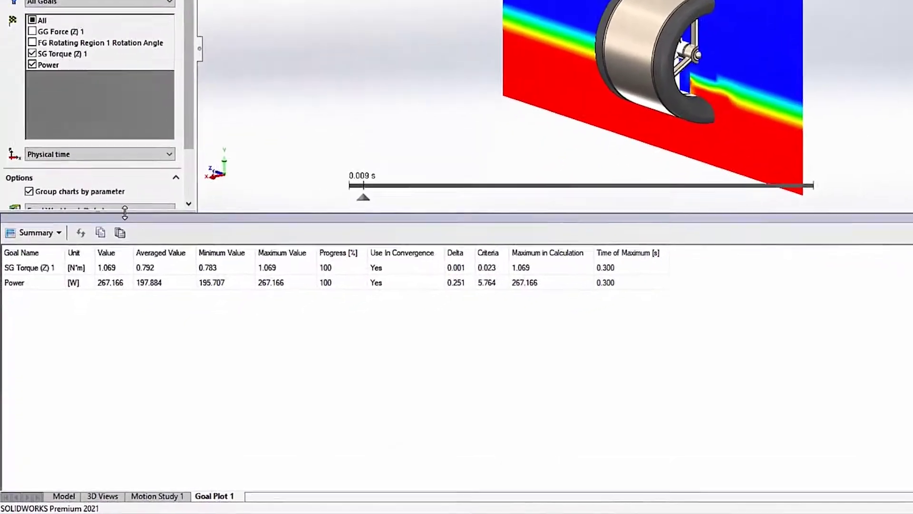
pyautogui.click(64, 209)
pyautogui.click(63, 246)
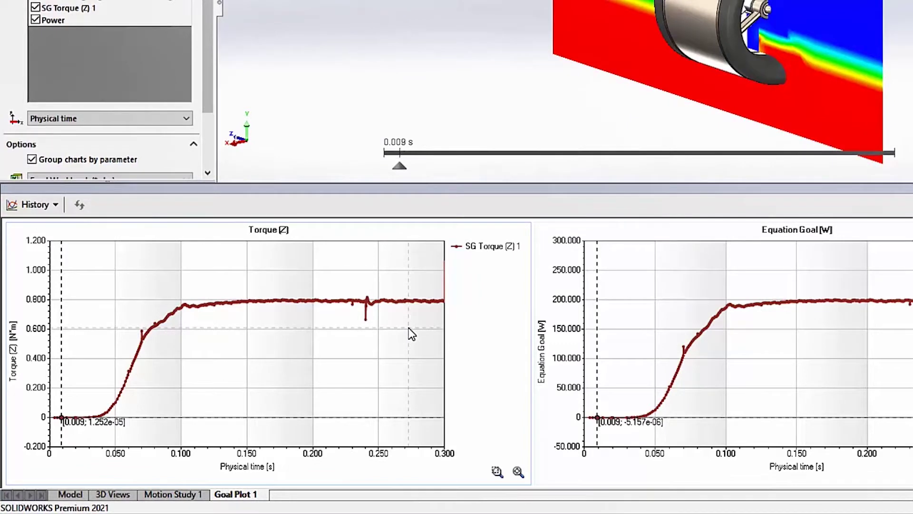
pyautogui.click(55, 206)
pyautogui.click(60, 225)
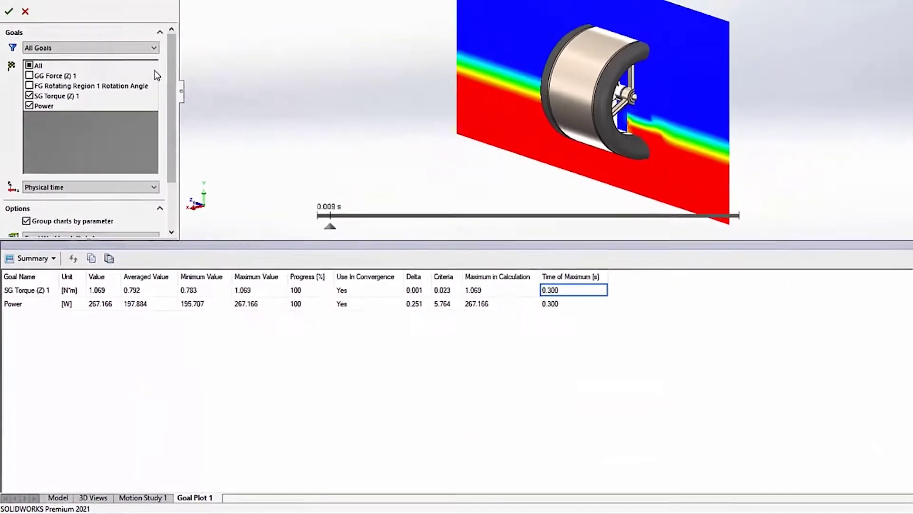
# Step: Close the goal plot and turn off Transient Explorer to reload the final results
pyautogui.click(8, 12)
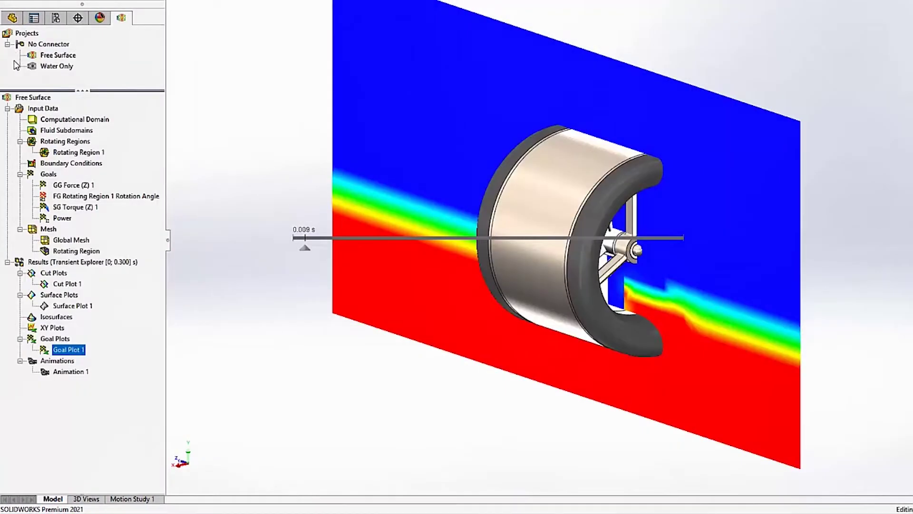
pyautogui.rightClick(100, 260)
pyautogui.click(131, 268)
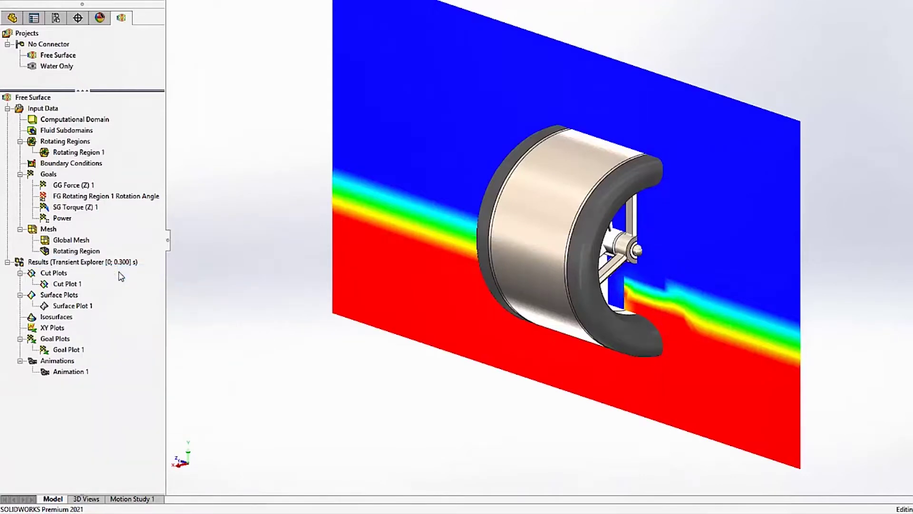
# Step: Create plots from the Immiscible Water Plots scene for both projects
pyautogui.rightClick(87, 269)
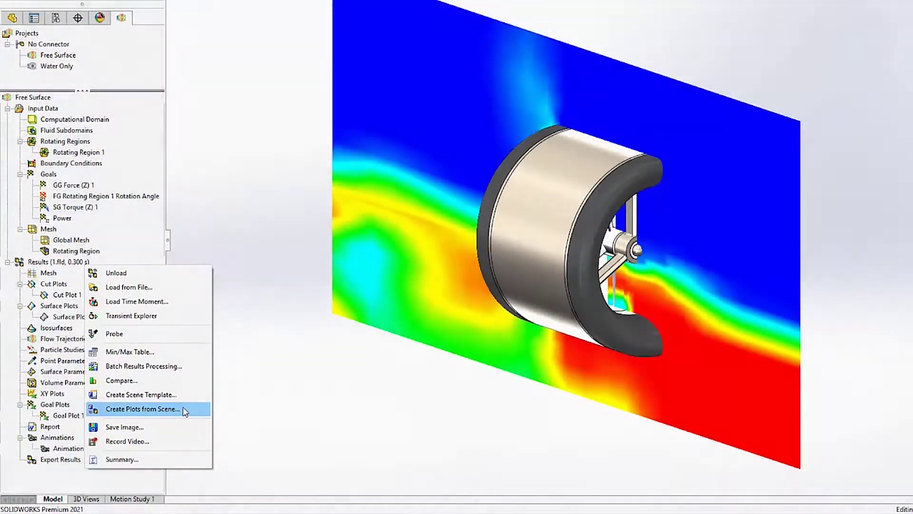
pyautogui.click(142, 409)
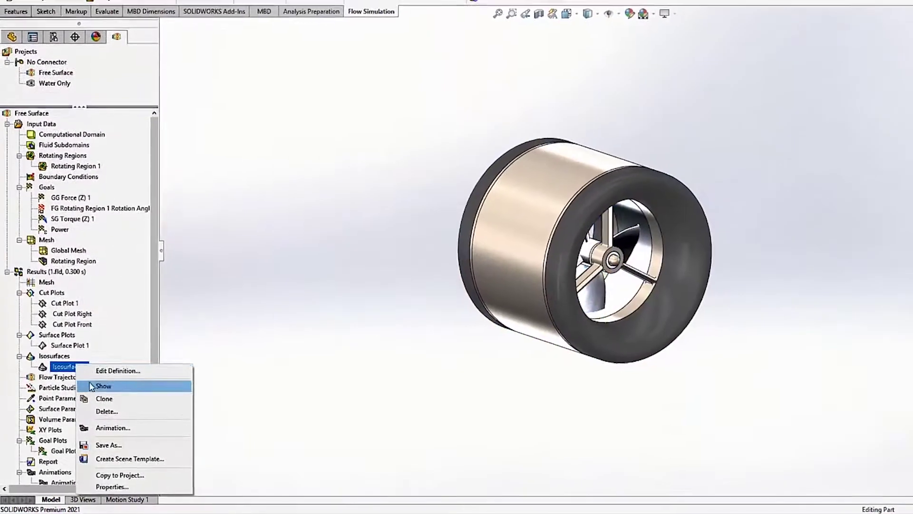
pyautogui.click(95, 384)
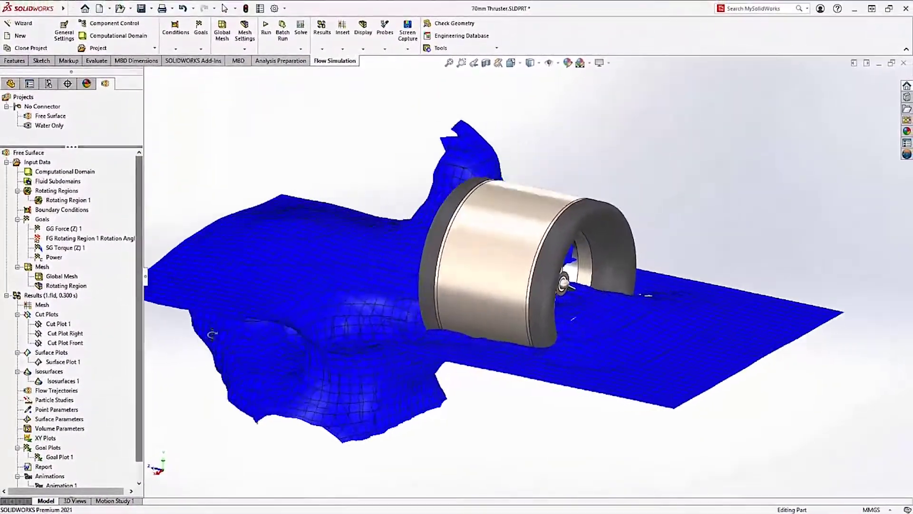
# Step: Show Cut Plot 1, Cut Plot Right and Cut Plot Front through the thruster
pyautogui.moveTo(212, 334); pyautogui.dragTo(180, 328, button='middle')
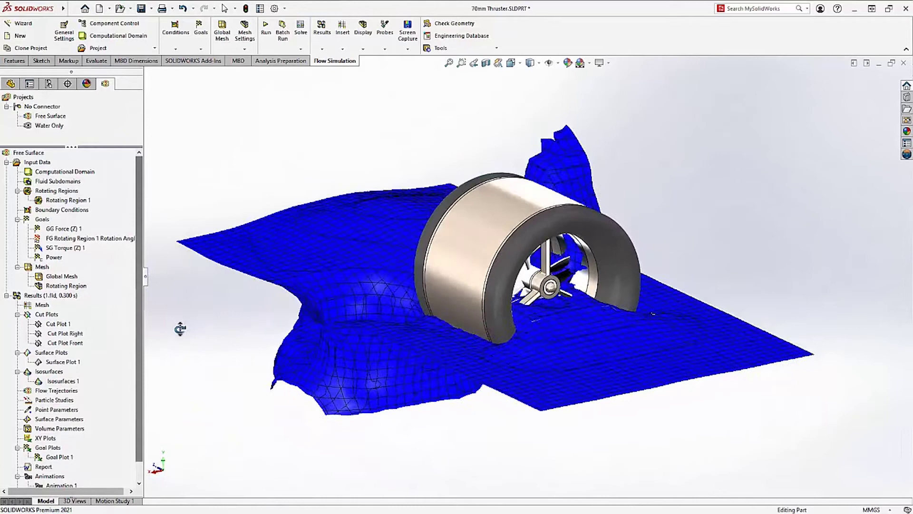
pyautogui.click(58, 324)
pyautogui.keyDown('shift'); pyautogui.click(66, 342); pyautogui.keyUp('shift')
pyautogui.rightClick(57, 339)
pyautogui.click(72, 348)
# Step: Display Surface Plot 1 on the propeller and orbit to view it
pyautogui.rightClick(61, 362)
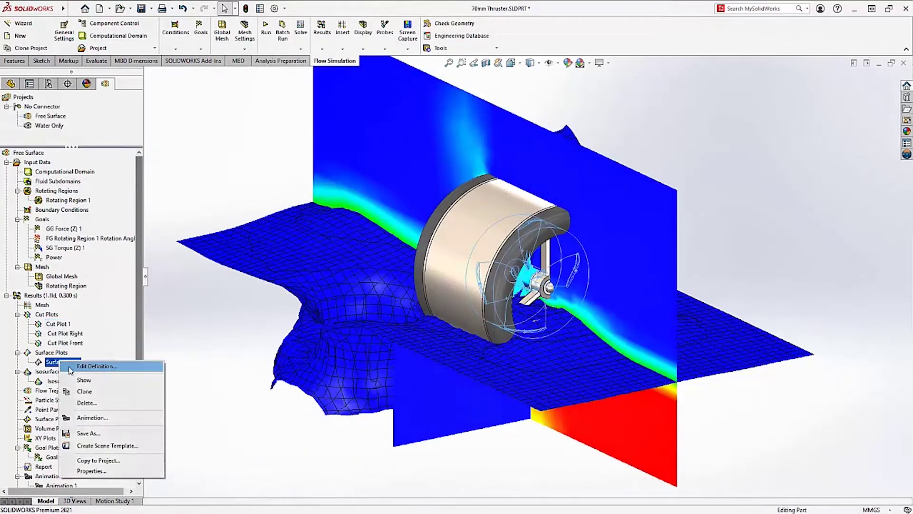
pyautogui.click(78, 380)
pyautogui.moveTo(259, 371); pyautogui.dragTo(238, 352, button='middle')
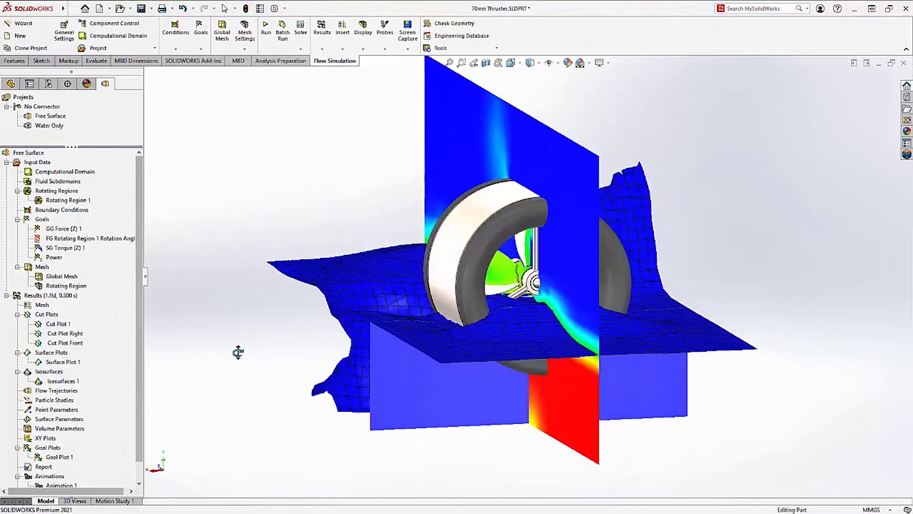
# Step: Begin a scene template from the current plots, then select the external housing in the assembly
pyautogui.rightClick(56, 301)
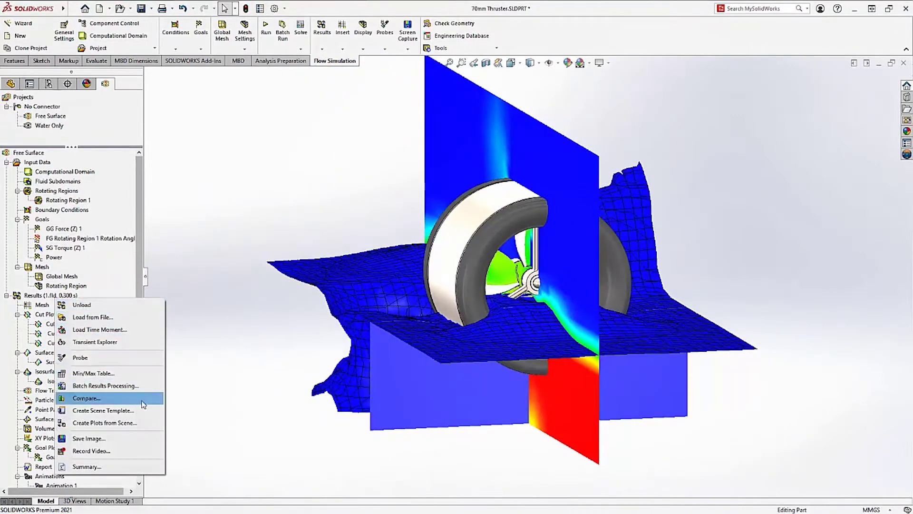
pyautogui.click(103, 410)
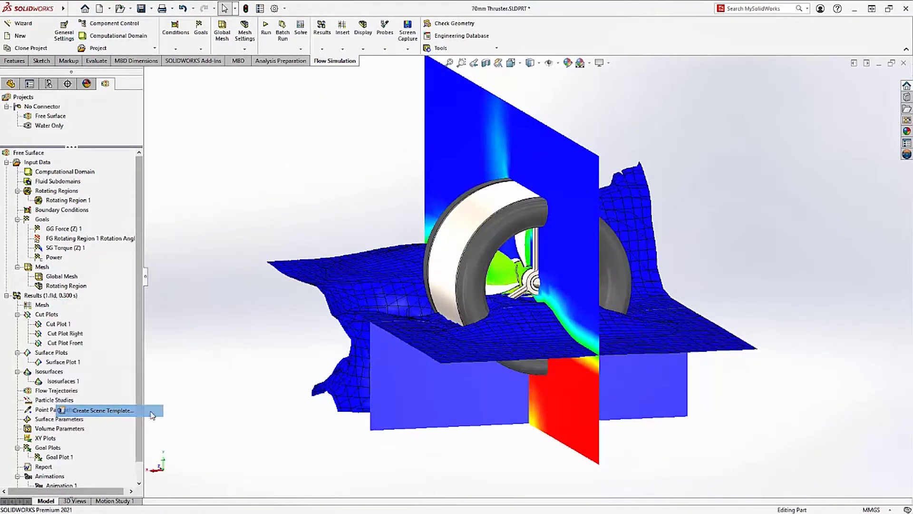
pyautogui.click(62, 160)
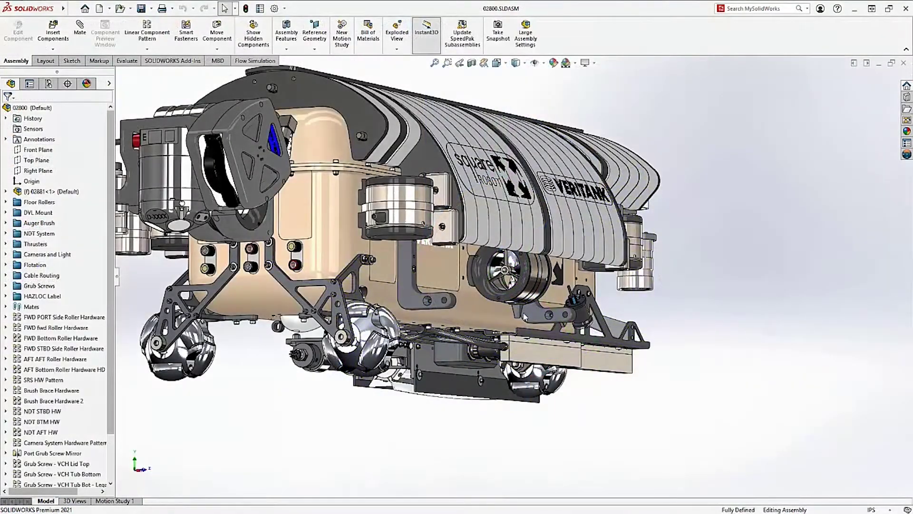
pyautogui.click(524, 316)
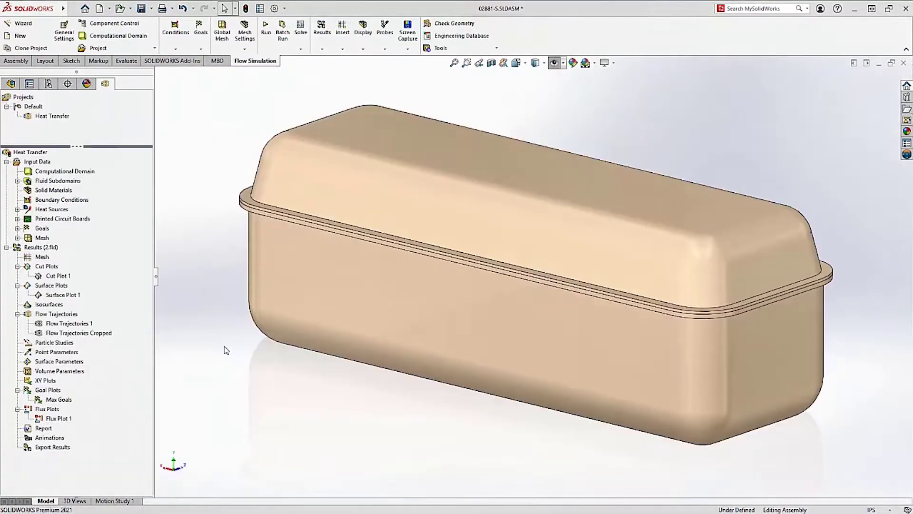
# Step: Make the housing's front and top faces transparent to see inside
pyautogui.click(286, 288)
pyautogui.keyDown('ctrl'); pyautogui.click(302, 189); pyautogui.keyUp('ctrl')
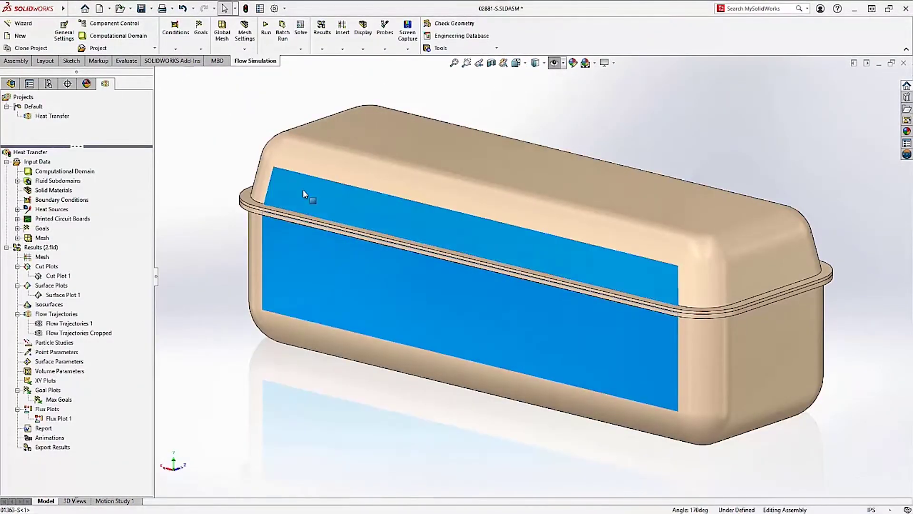
pyautogui.click(389, 134)
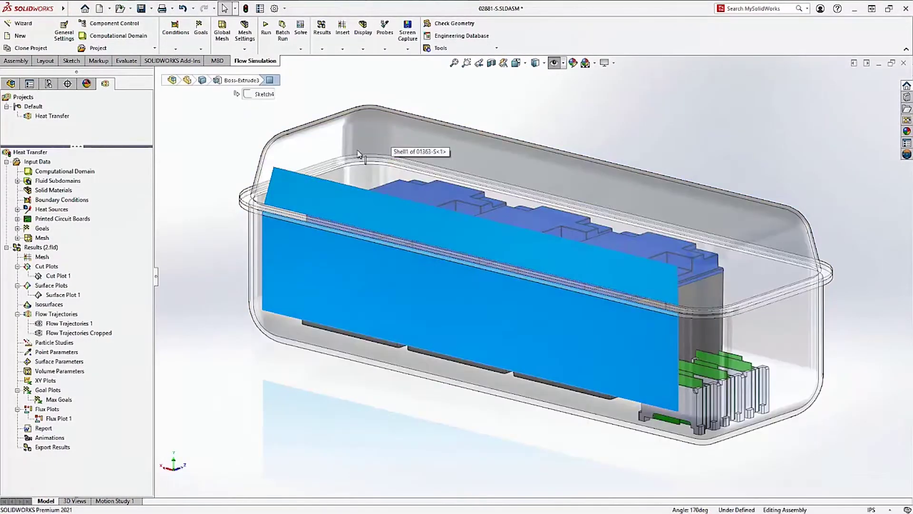
pyautogui.click(235, 222)
# Step: Display Flow Trajectories 1 around the batteries inside the enclosure
pyautogui.rightClick(83, 325)
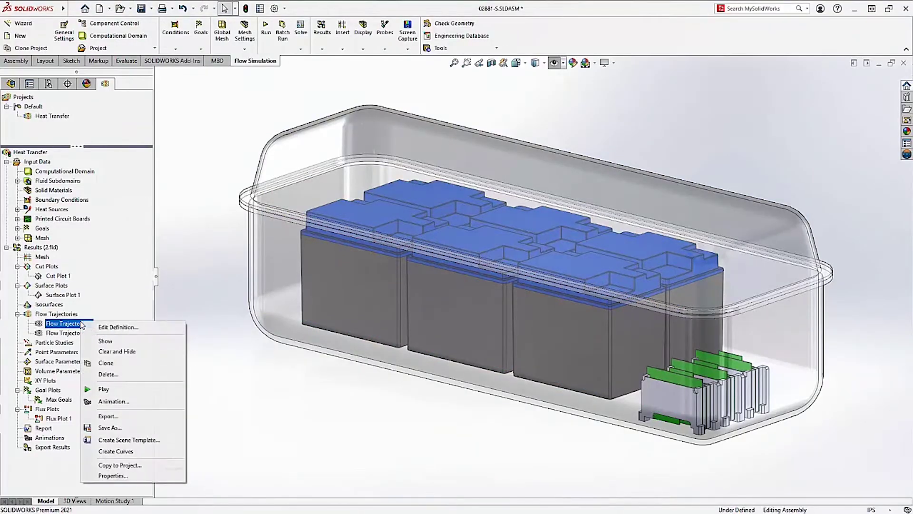
pyautogui.click(112, 391)
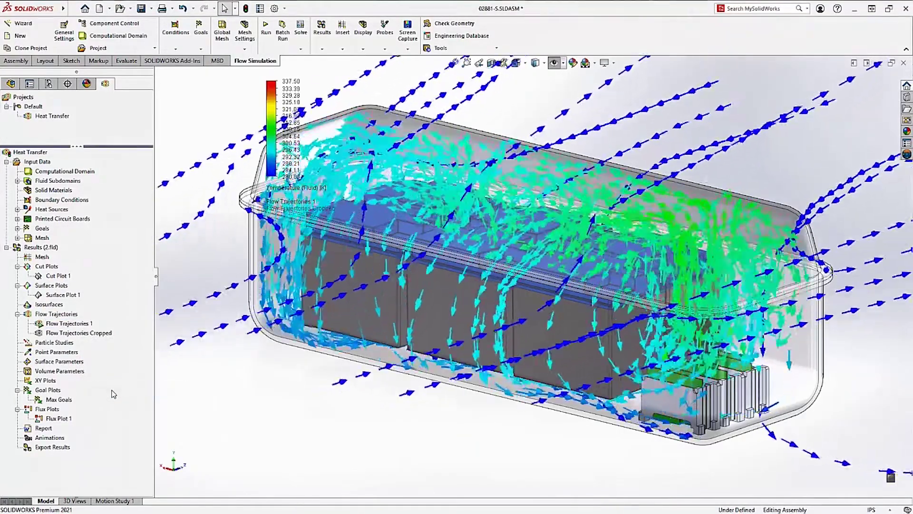
pyautogui.rightClick(57, 419)
# Step: Edit Flux Plot 1 and refresh its enlarged diagram
pyautogui.click(70, 425)
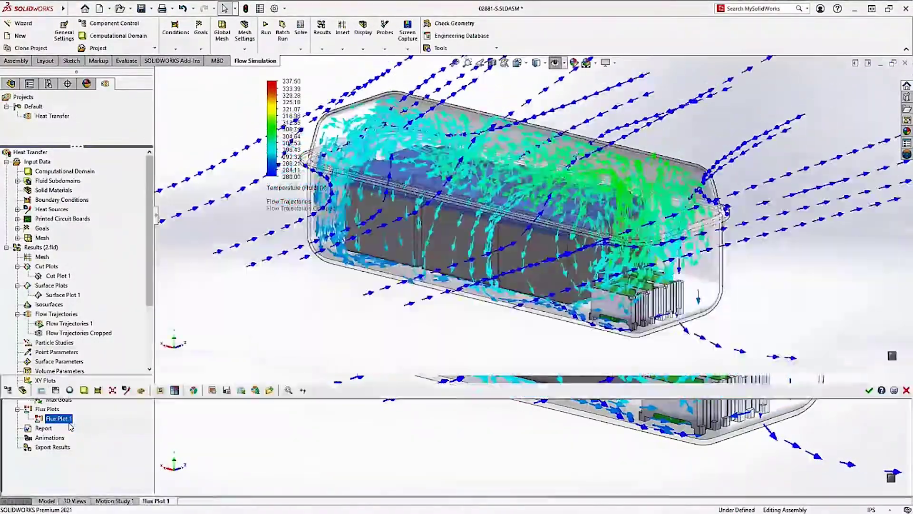
pyautogui.moveTo(139, 378); pyautogui.dragTo(176, 201)
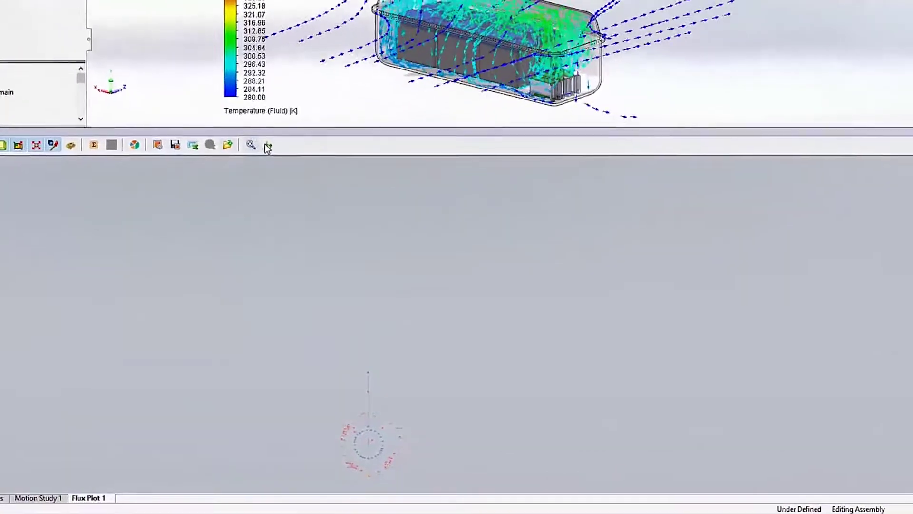
pyautogui.click(286, 186)
# Step: Group the flux diagram to show 120.000 W from Volume Sources to Solids, then expand it again
pyautogui.scroll(3, 373, 363)
pyautogui.scroll(3, 434, 319)
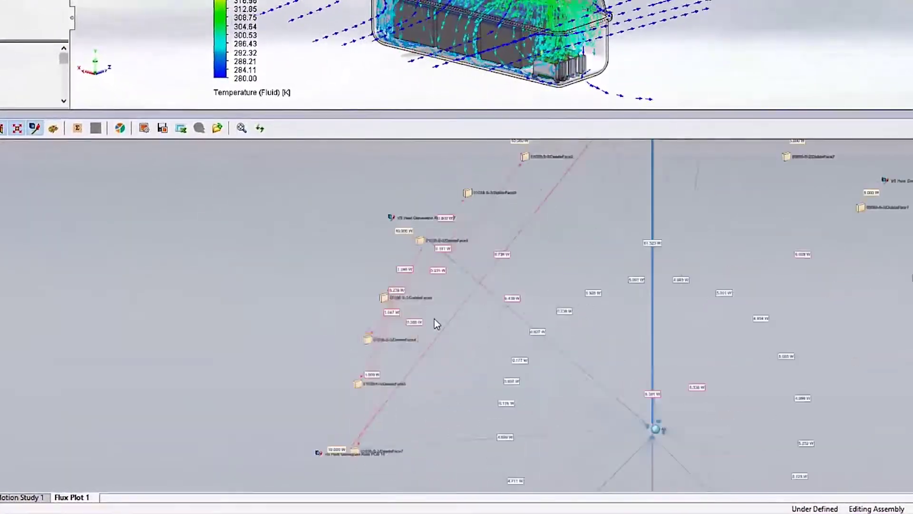
pyautogui.scroll(3, 499, 365)
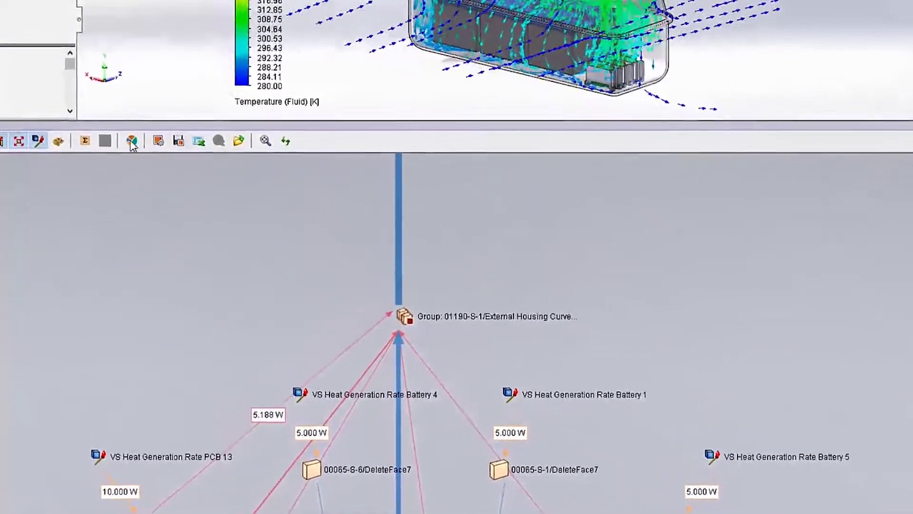
pyautogui.click(94, 146)
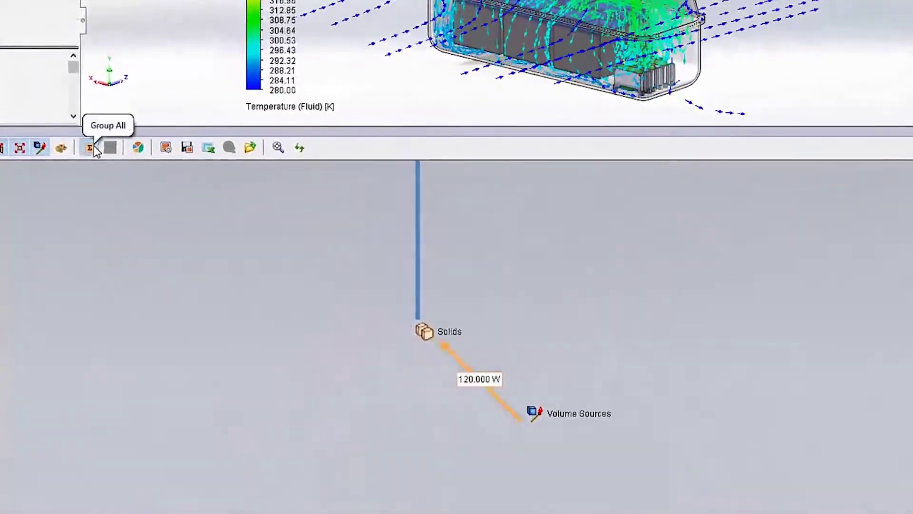
pyautogui.click(300, 150)
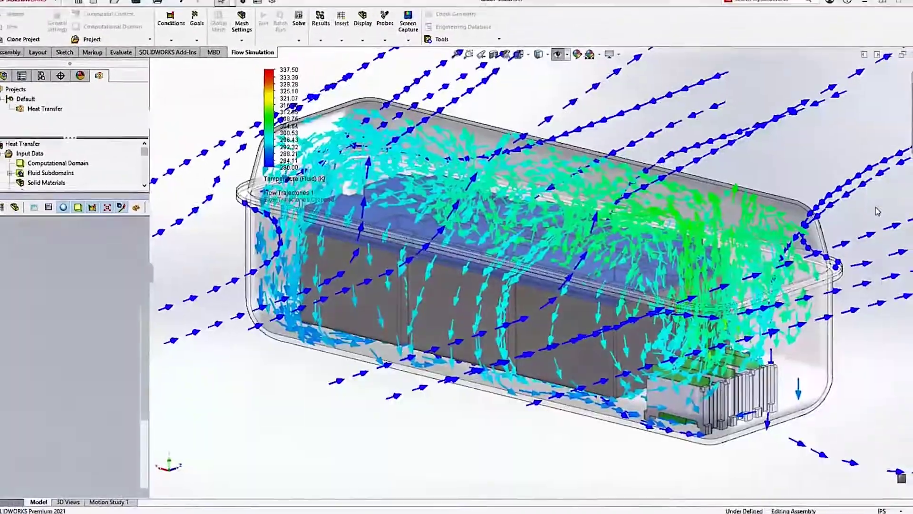
# Step: Hide Flow Trajectories 1 and show Flow Trajectories Cropped from a side view
pyautogui.rightClick(79, 324)
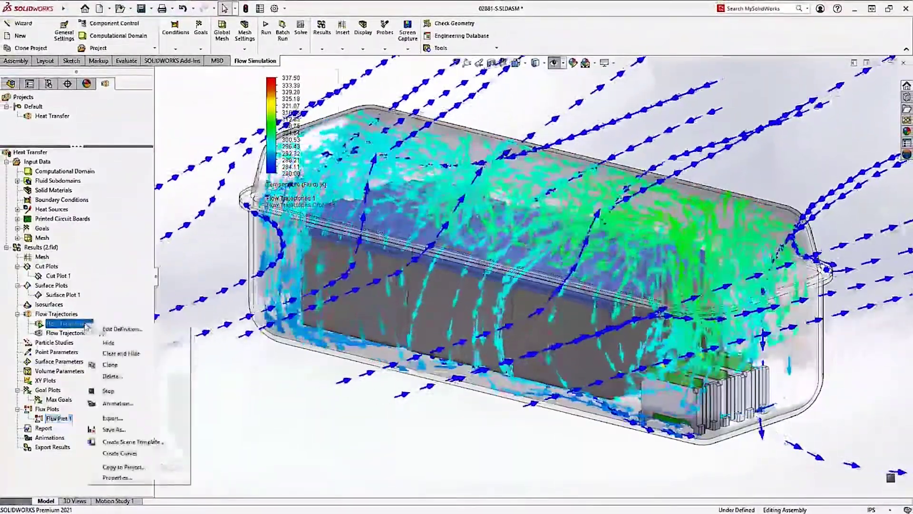
pyautogui.click(109, 342)
pyautogui.click(93, 335)
pyautogui.rightClick(94, 336)
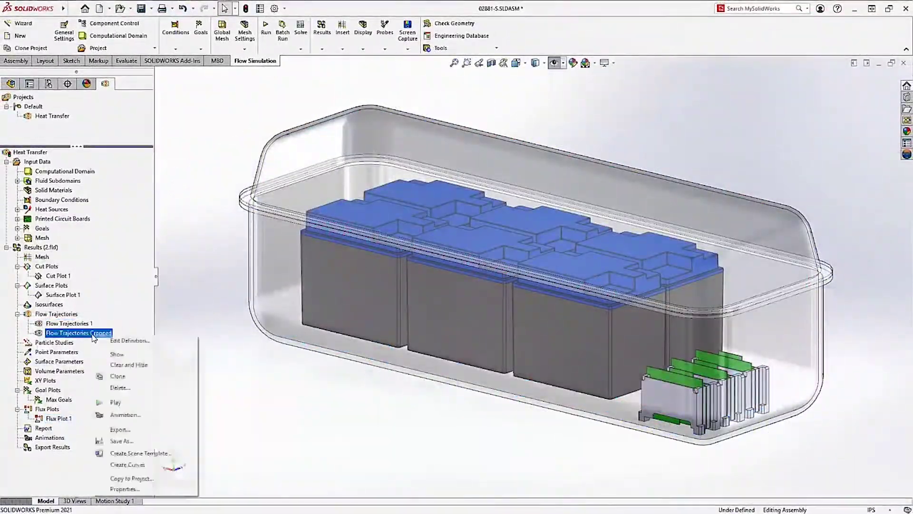
pyautogui.click(117, 354)
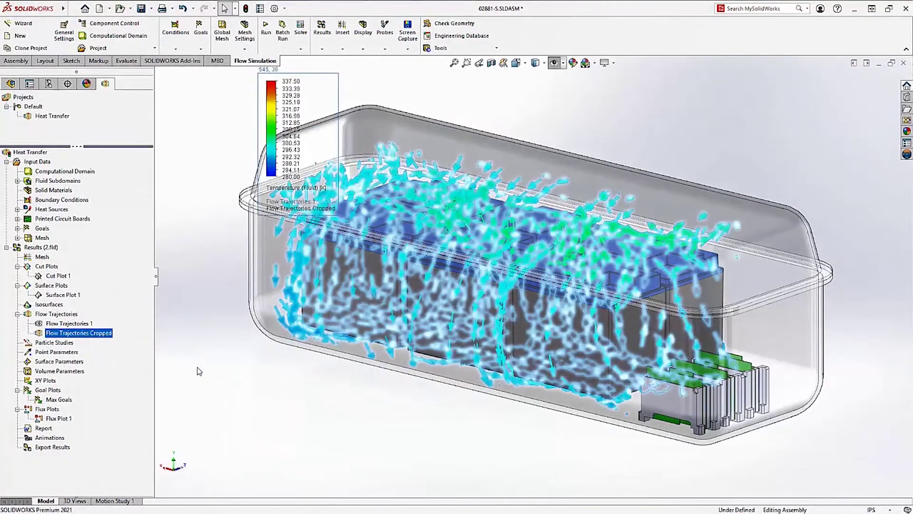
pyautogui.moveTo(199, 371); pyautogui.dragTo(405, 376, button='middle')
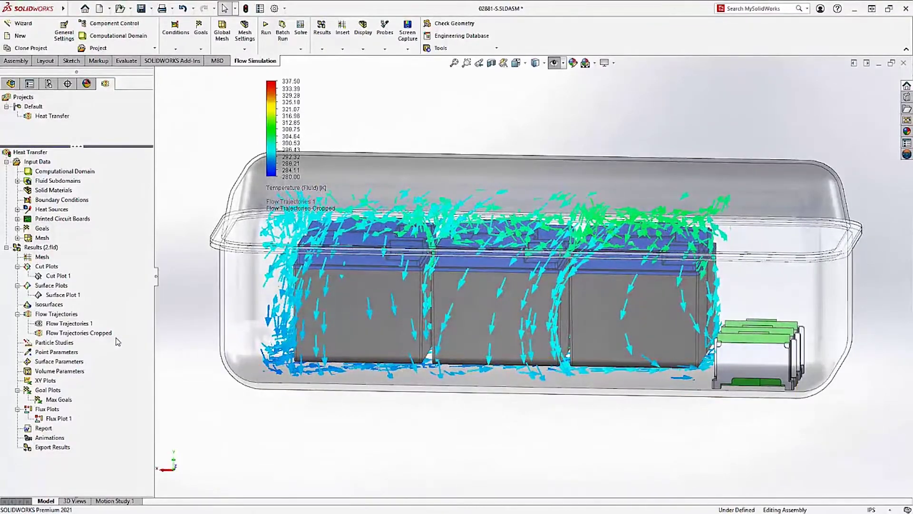
# Step: Limit Flow Trajectories Cropped's temperature colour range to the plotted 280.02–305.16 K
pyautogui.rightClick(106, 339)
pyautogui.click(137, 400)
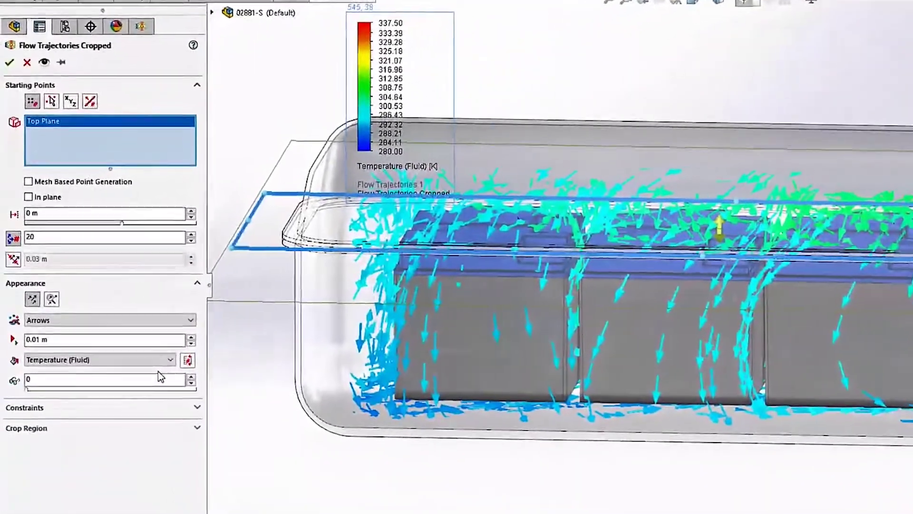
pyautogui.click(188, 360)
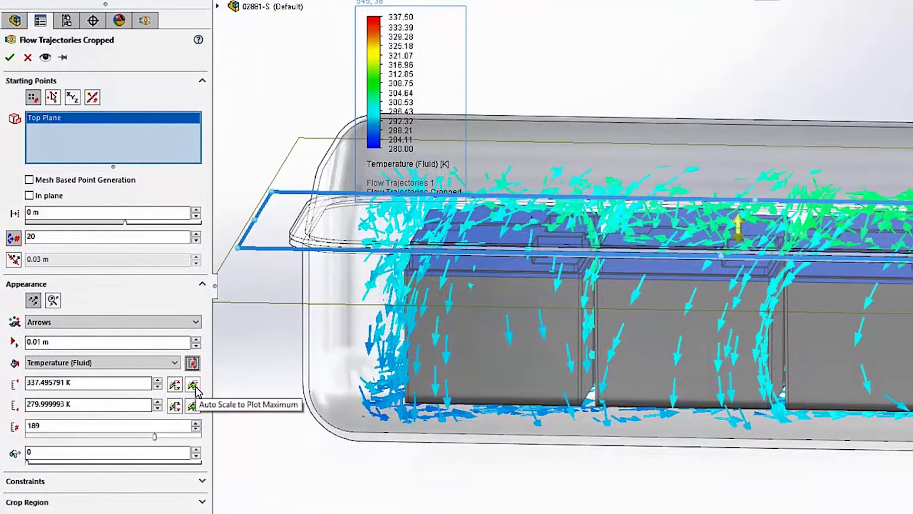
pyautogui.click(194, 388)
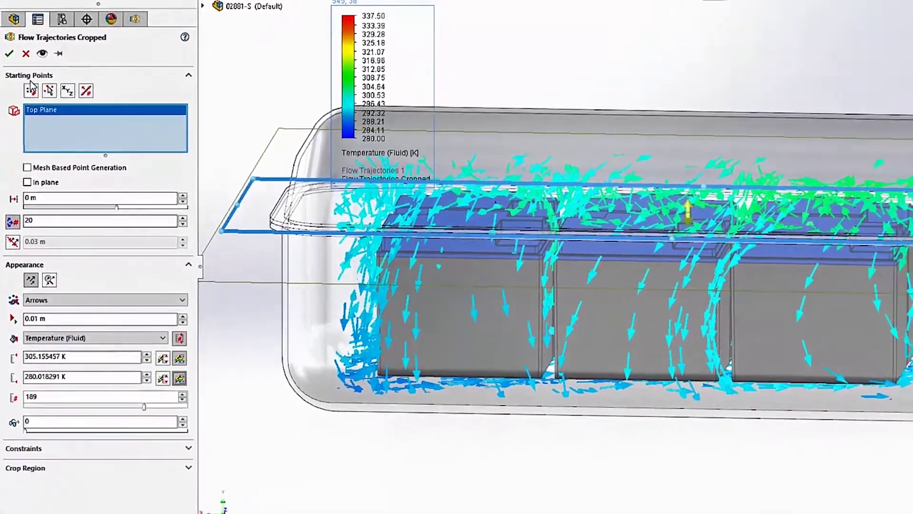
pyautogui.click(9, 57)
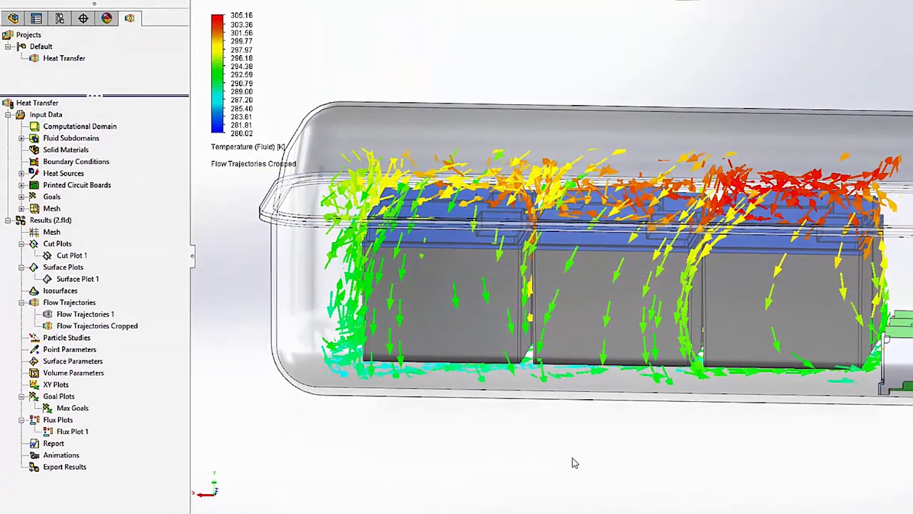
pyautogui.moveTo(572, 458); pyautogui.dragTo(589, 460, button='middle')
pyautogui.moveTo(545, 482); pyautogui.dragTo(538, 483, button='middle')
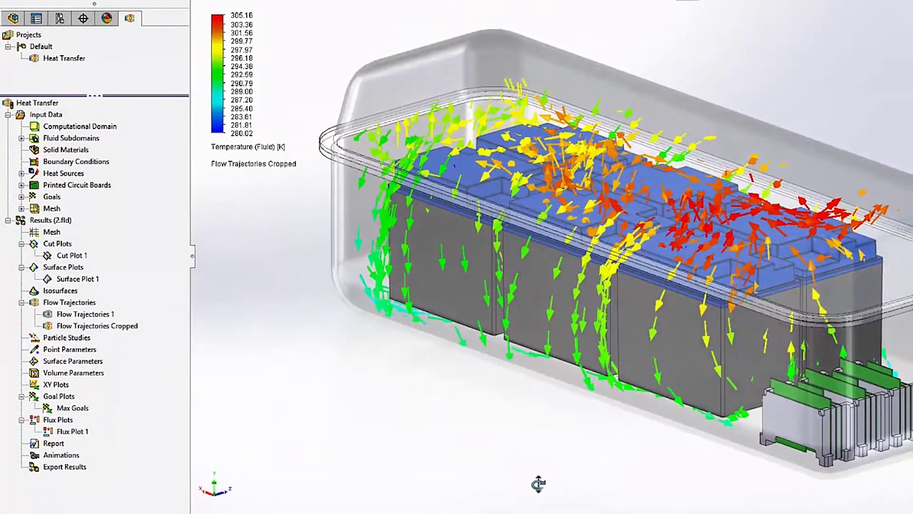
# Step: Open the Max Battery Temperature equation goal and inspect its wildcard maximum expression
pyautogui.click(22, 196)
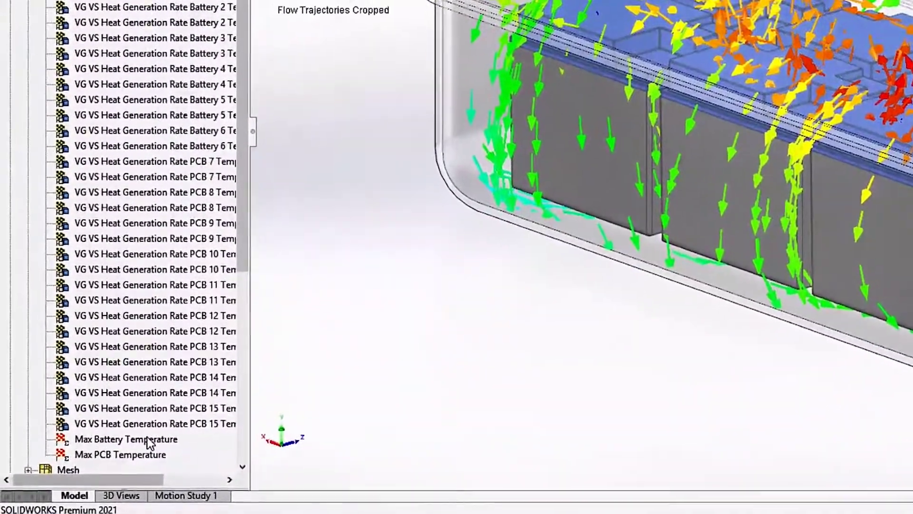
pyautogui.click(110, 468)
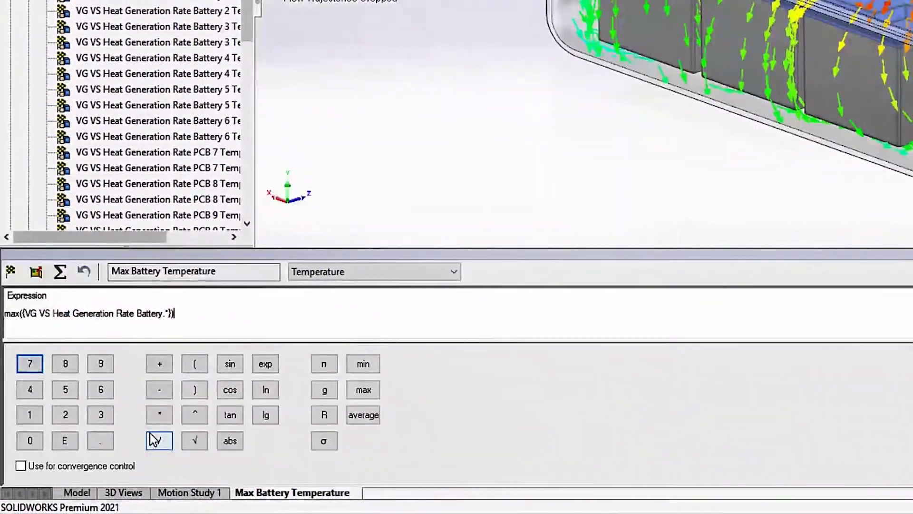
pyautogui.moveTo(176, 314); pyautogui.dragTo(4, 324)
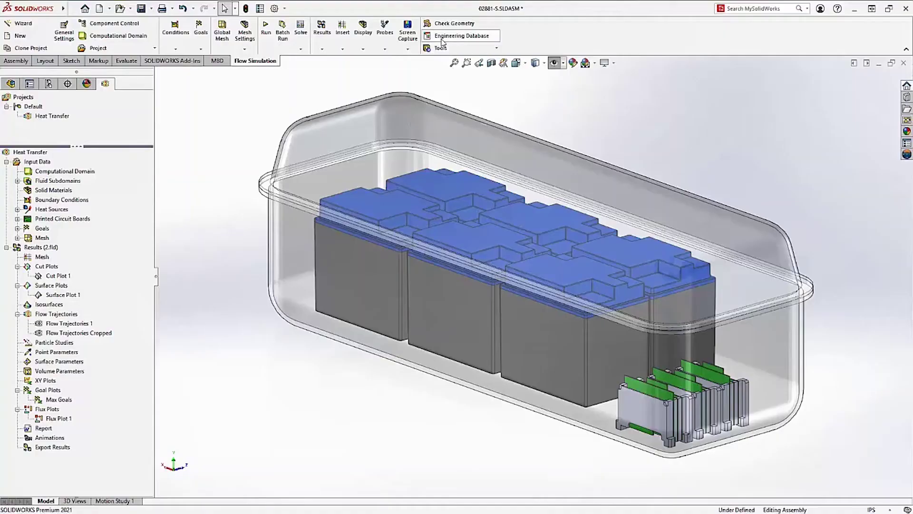
pyautogui.click(445, 41)
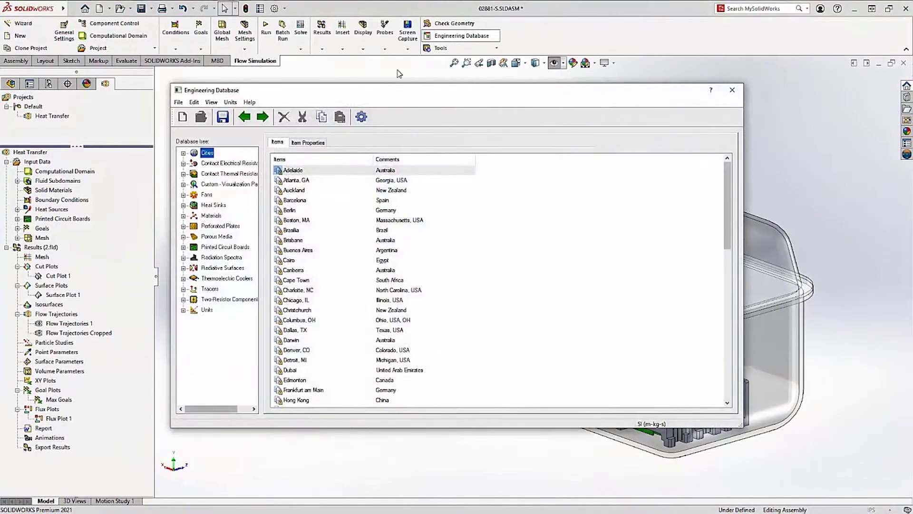
pyautogui.click(233, 184)
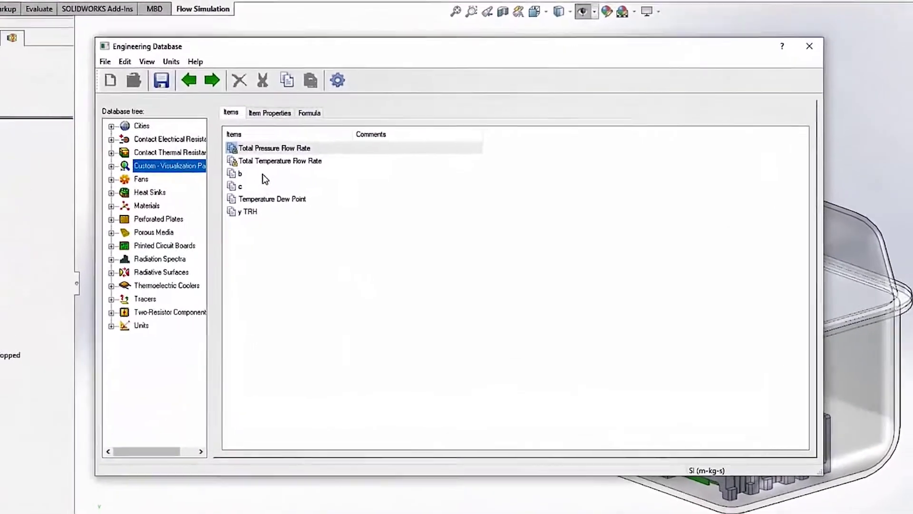
pyautogui.click(237, 208)
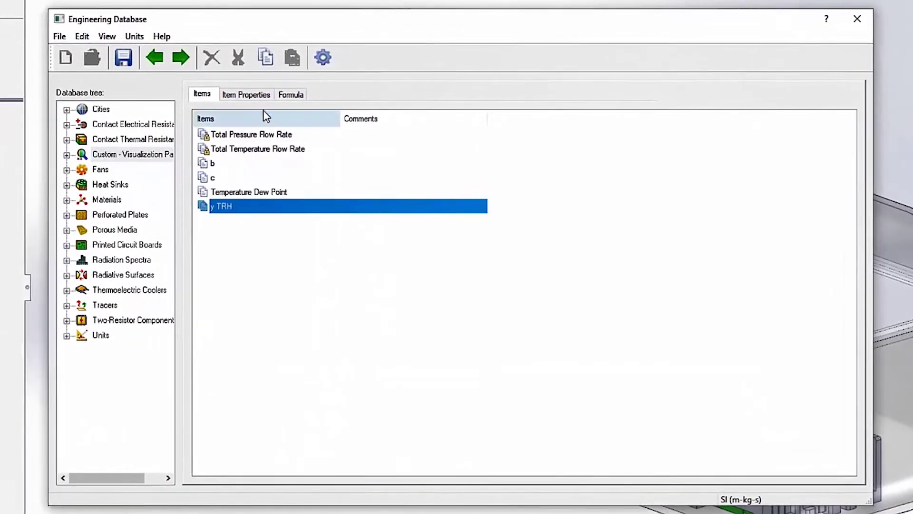
pyautogui.click(264, 94)
pyautogui.click(291, 95)
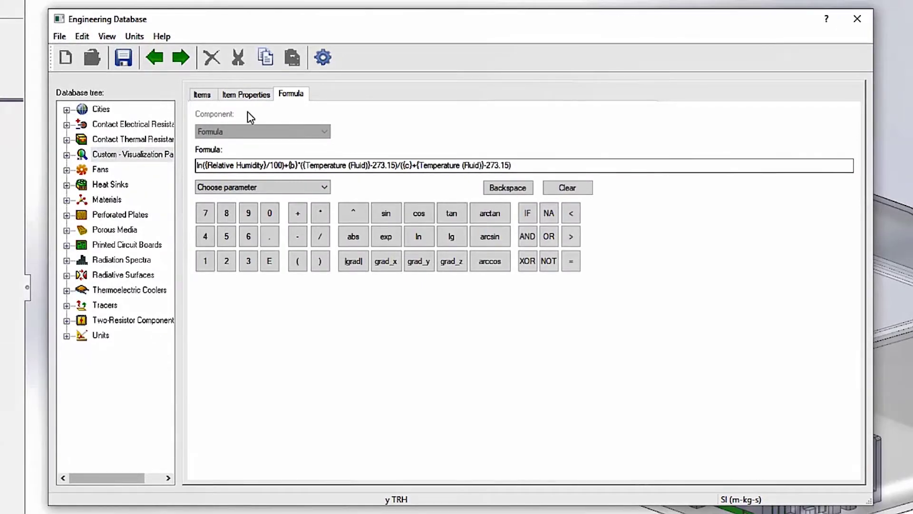
pyautogui.click(202, 95)
pyautogui.click(234, 193)
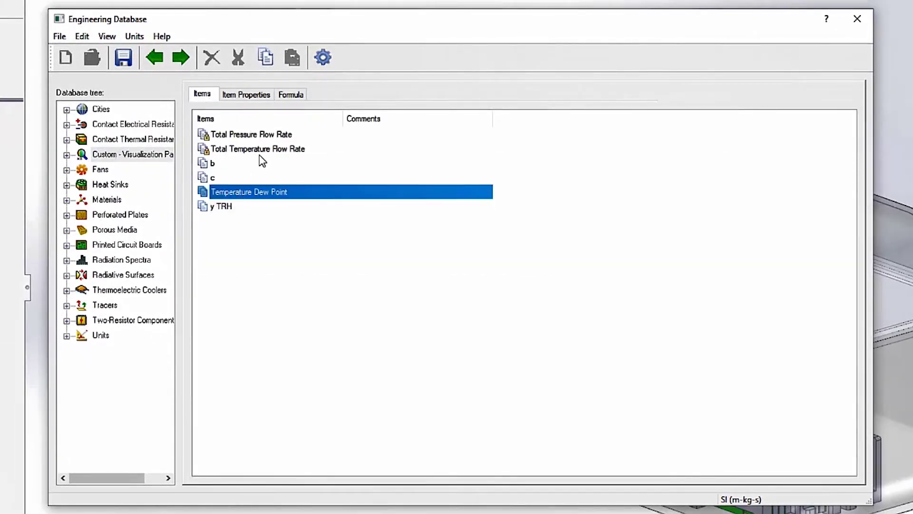
pyautogui.click(291, 95)
pyautogui.click(237, 165)
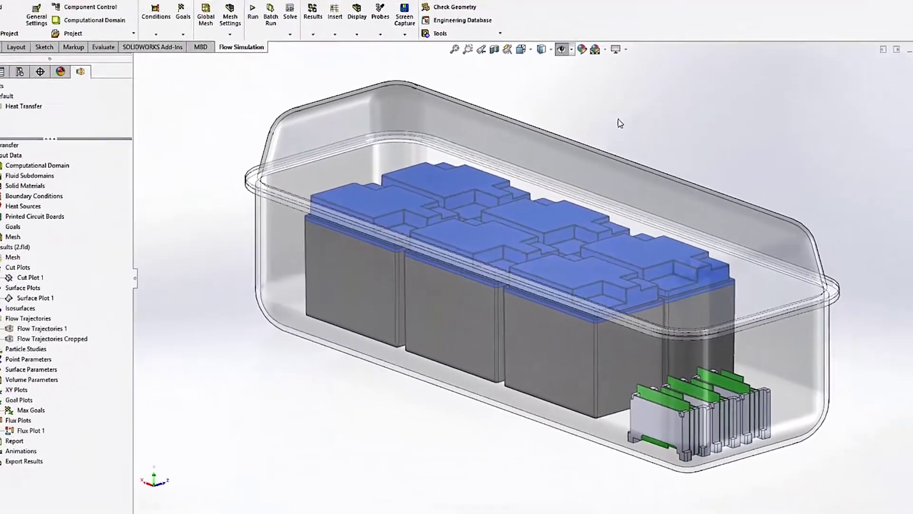
# Step: Show the Temperature Dew Point Surface Plot 1, about -2.04 to -0.65, across the enclosure
pyautogui.click(35, 278)
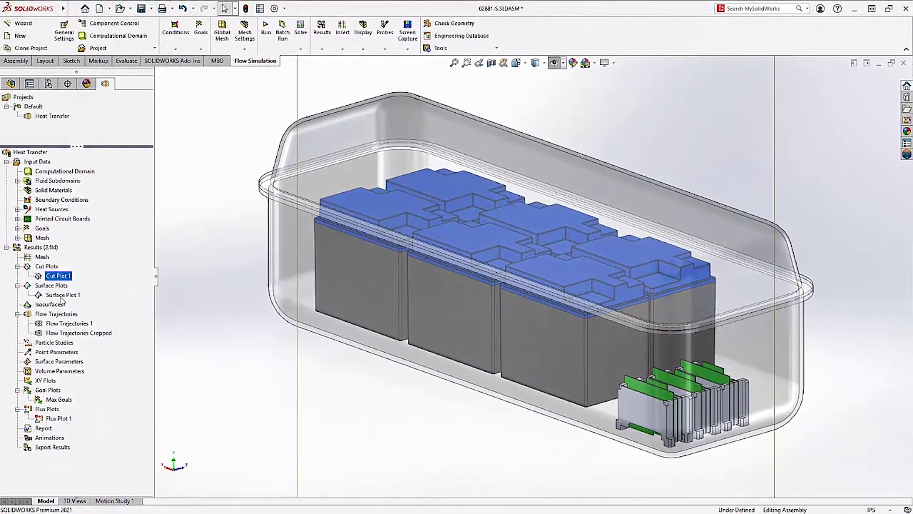
pyautogui.rightClick(62, 295)
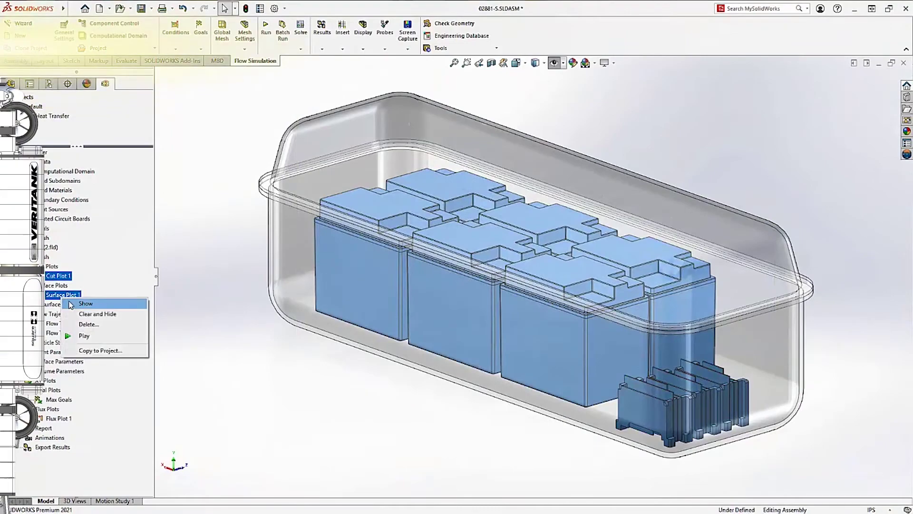
pyautogui.click(81, 304)
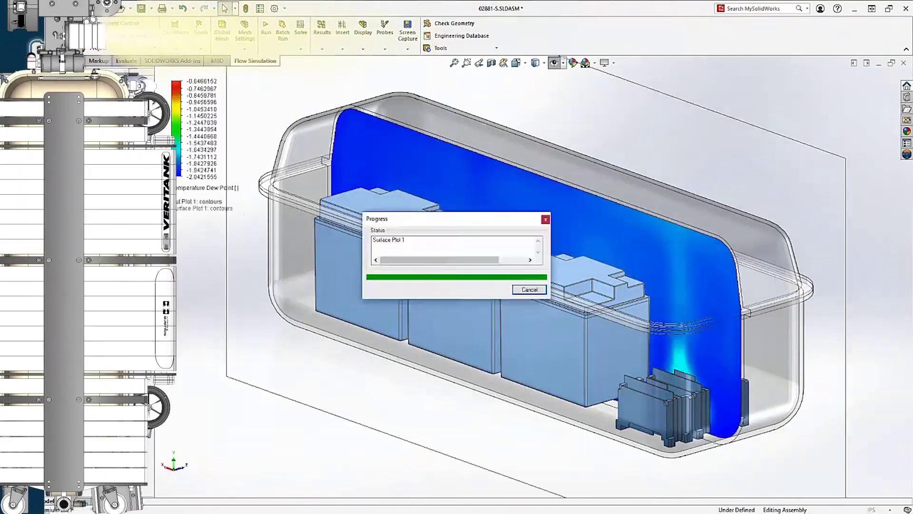